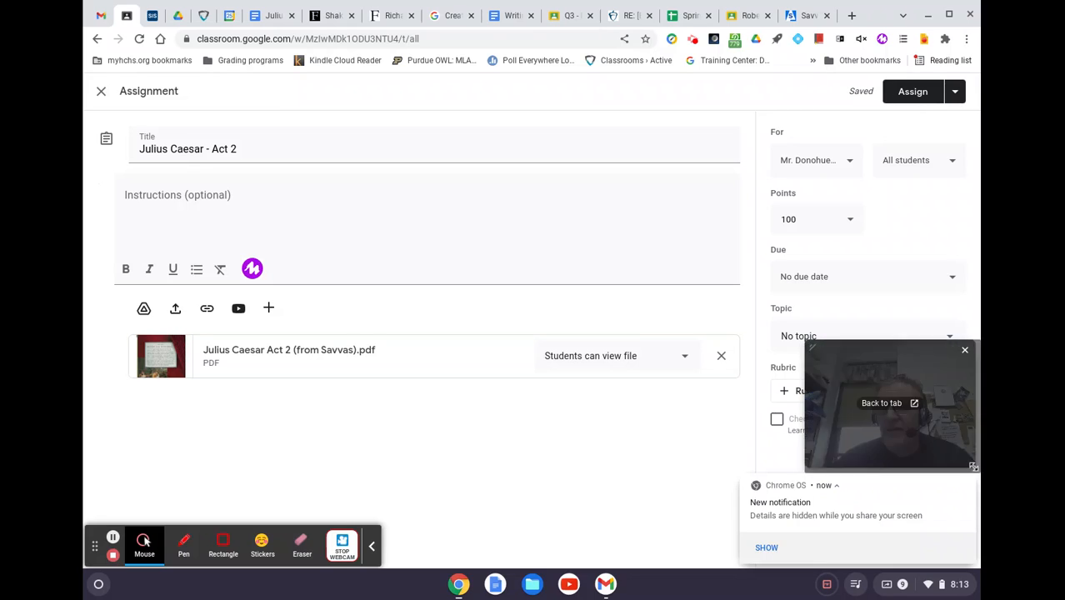
- Dismiss the system notification and make the Julius Caesar - Act 2 assignment Ungraded
mouse_move(968, 487)
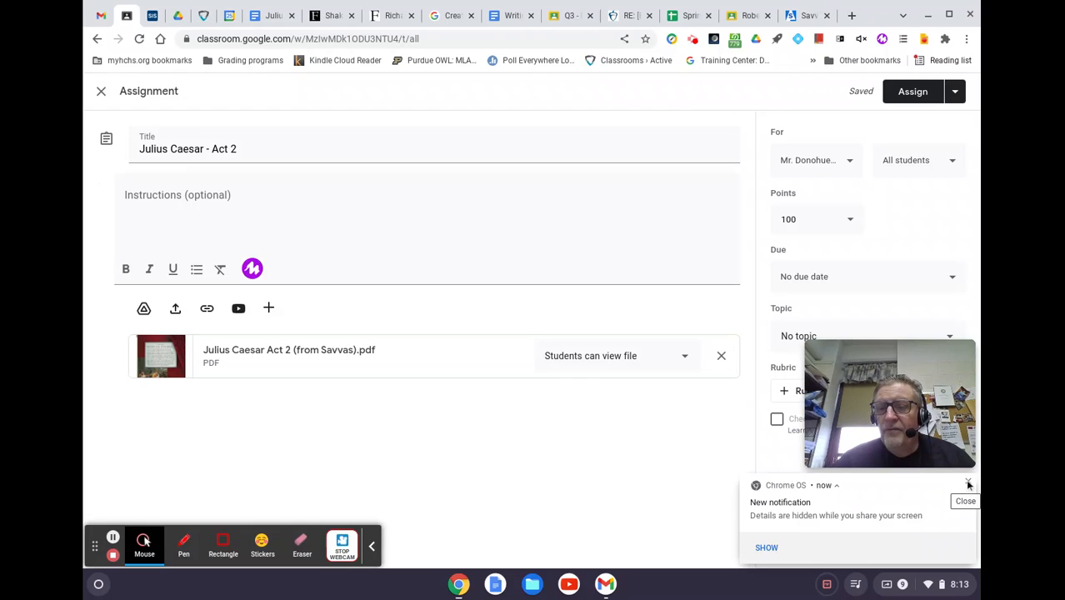
left_click(967, 485)
mouse_move(889, 373)
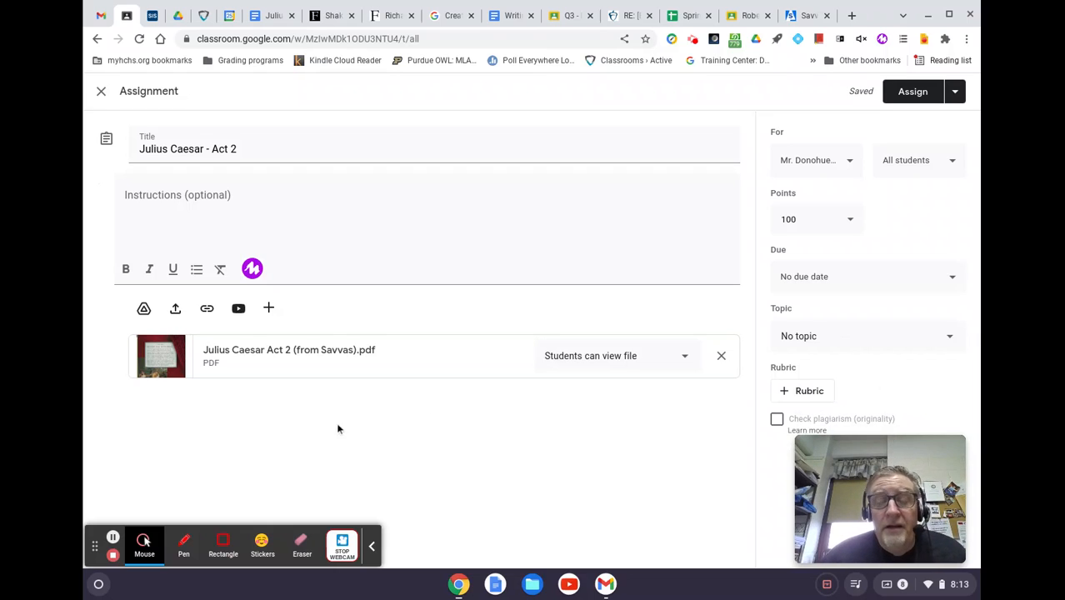
left_click(849, 221)
left_click(799, 250)
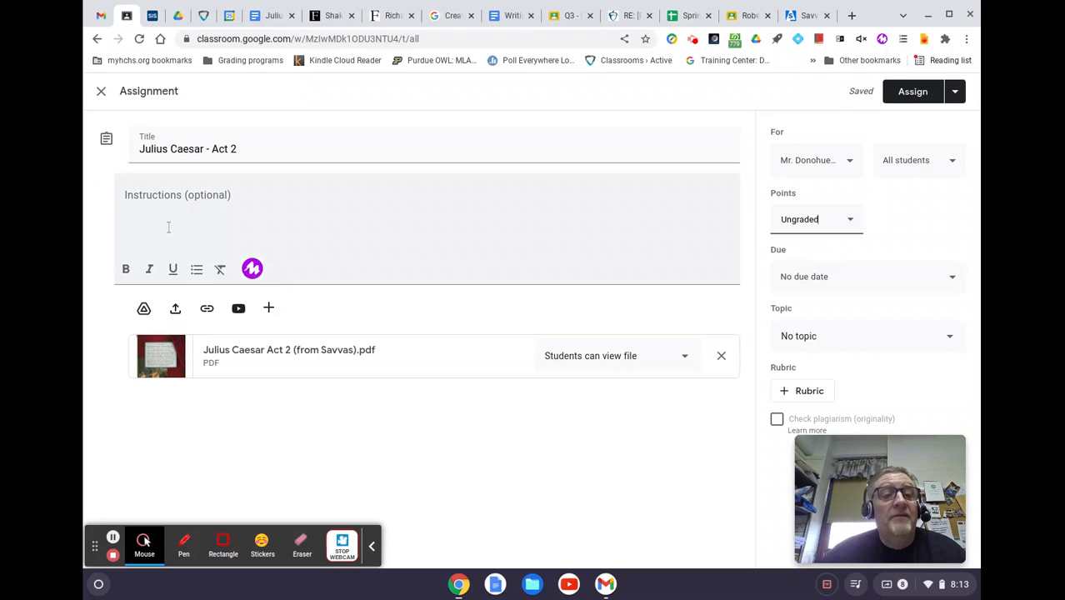
- Enter "Savvas Text PDF" as the assignment's instructions and file the assignment under the Shakespeare topic
left_click(153, 202)
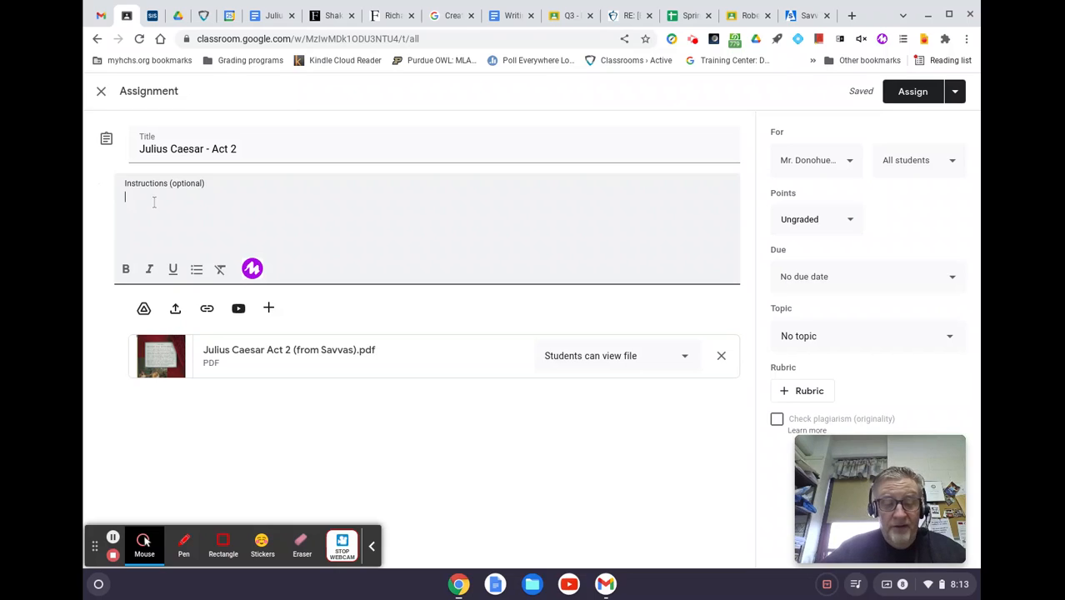
type("Savvas Text PDF")
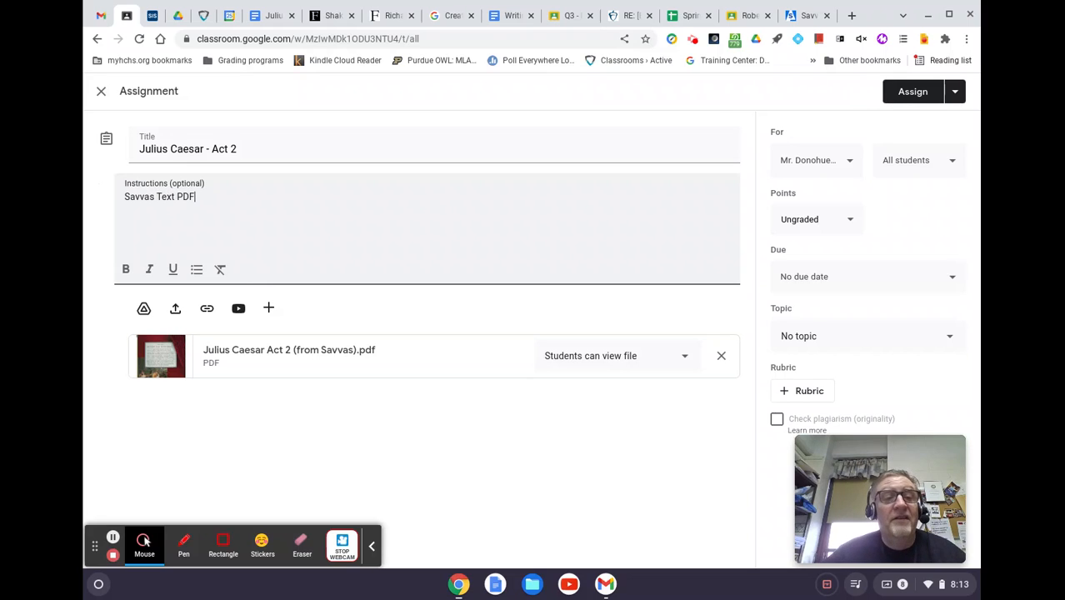
left_click(792, 336)
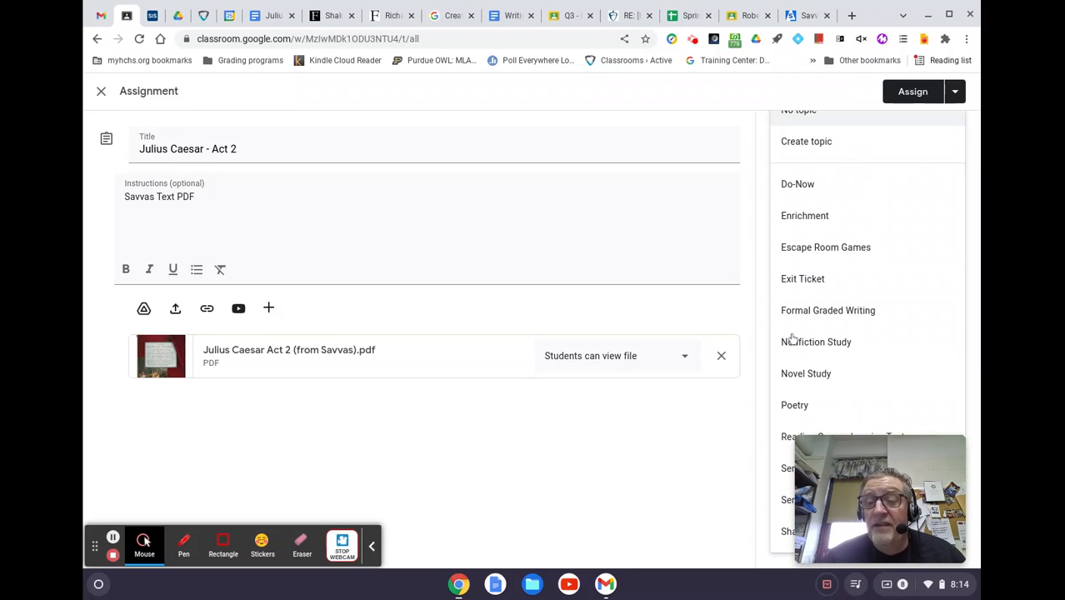
scroll(791, 342, "down", 2)
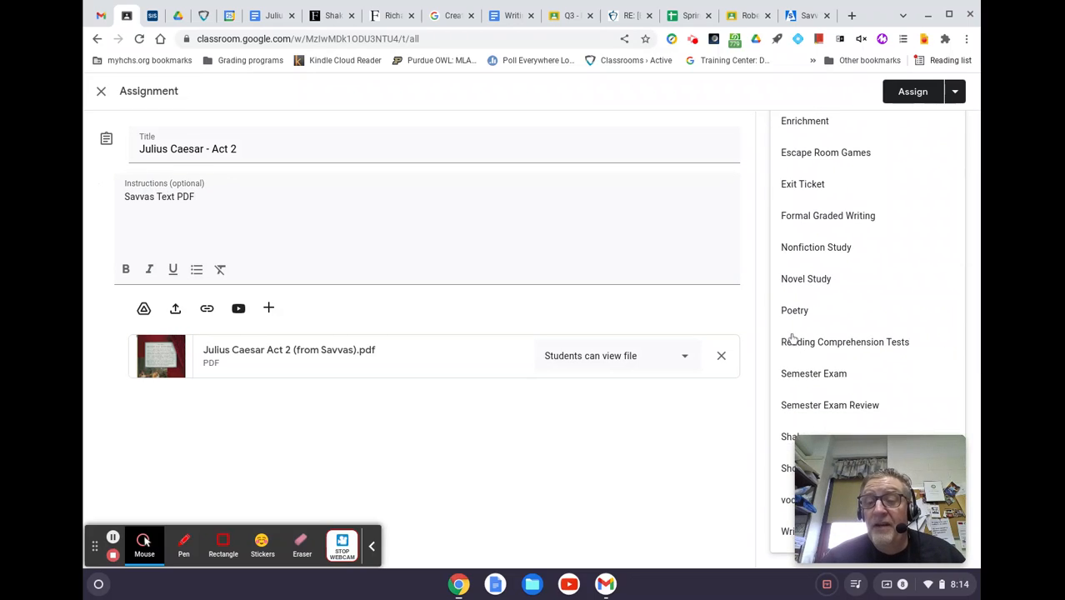
left_click(786, 437)
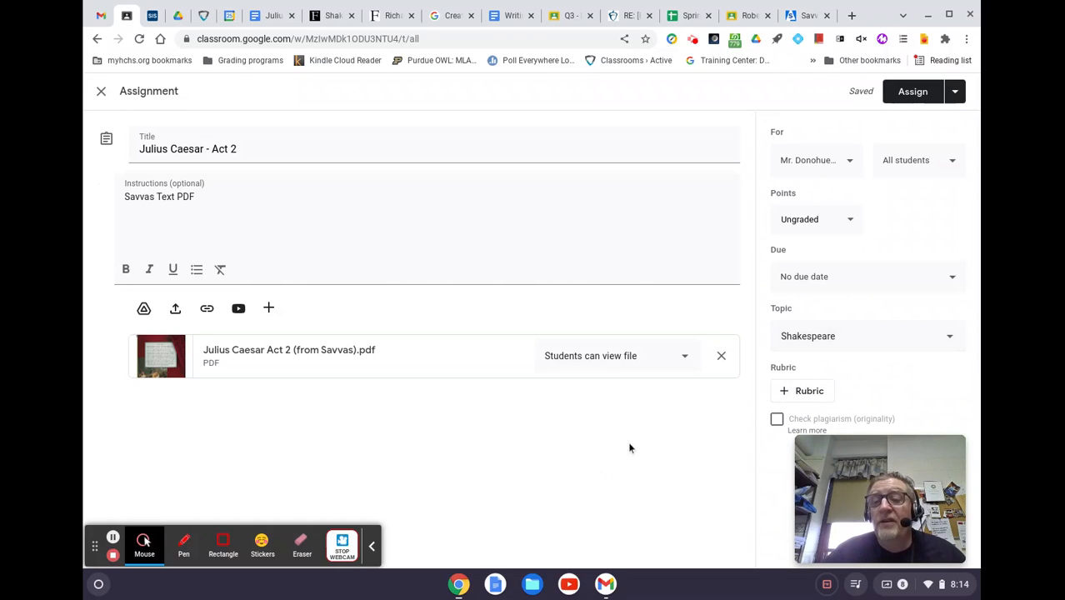
- Set the assignment's due date to Mar 31, 2022, without a due time
left_click(814, 286)
left_click(802, 323)
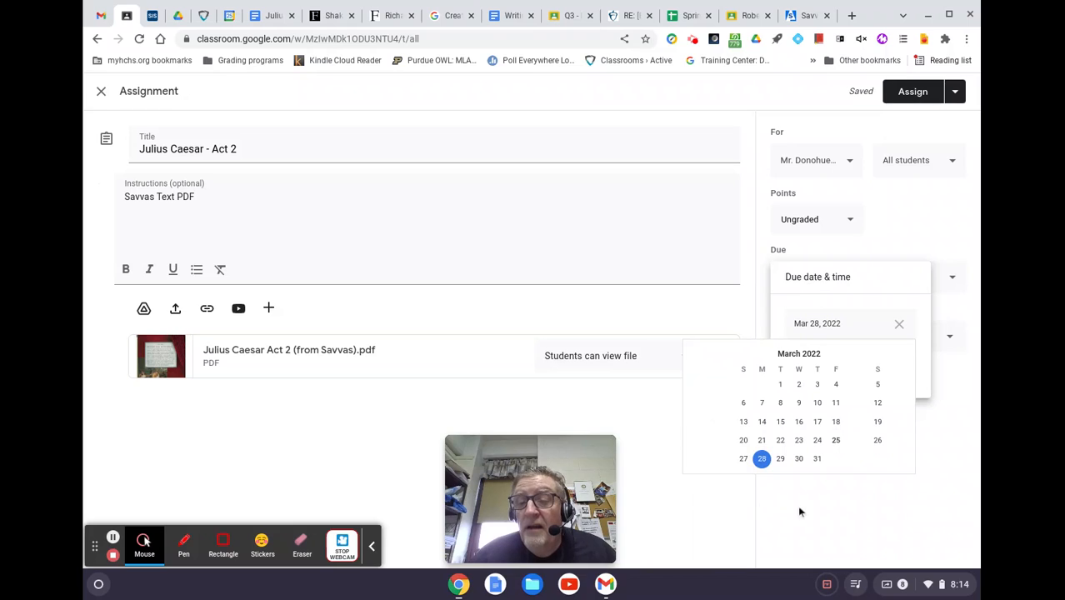
left_click(818, 457)
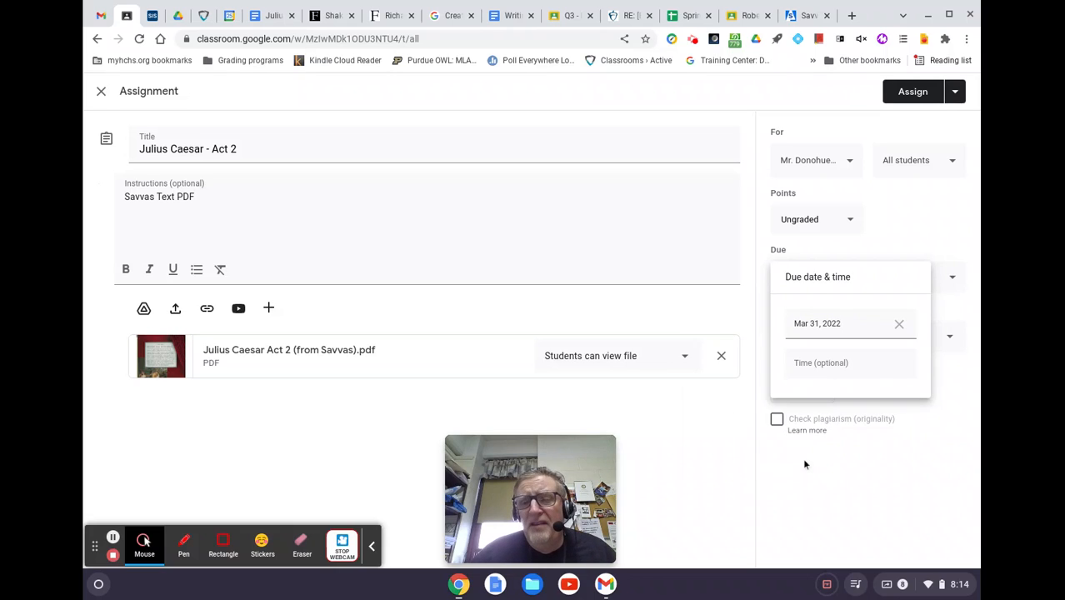
left_click(705, 501)
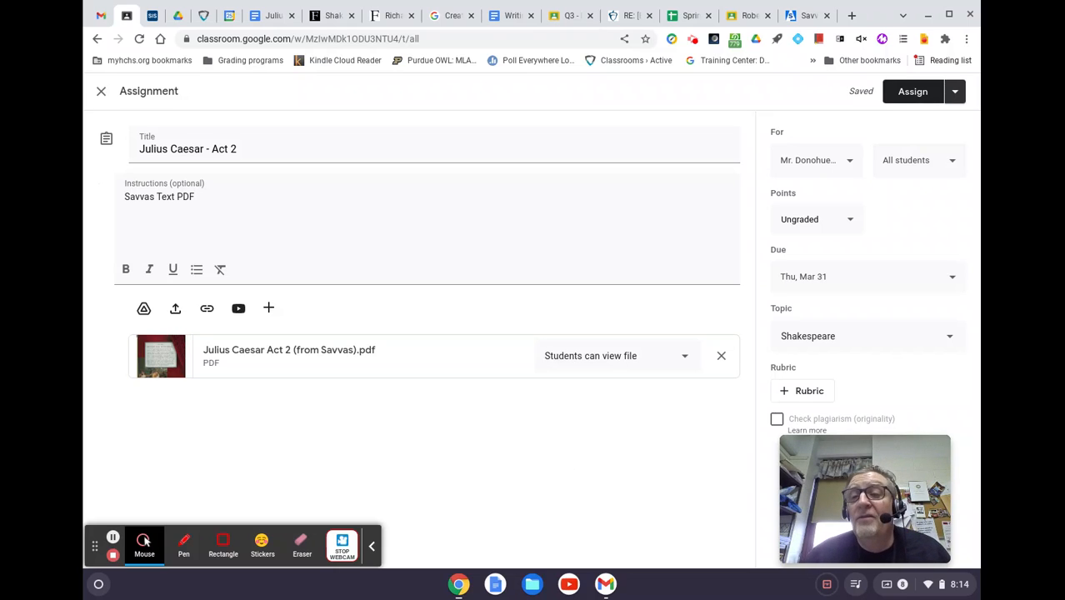
left_click(955, 94)
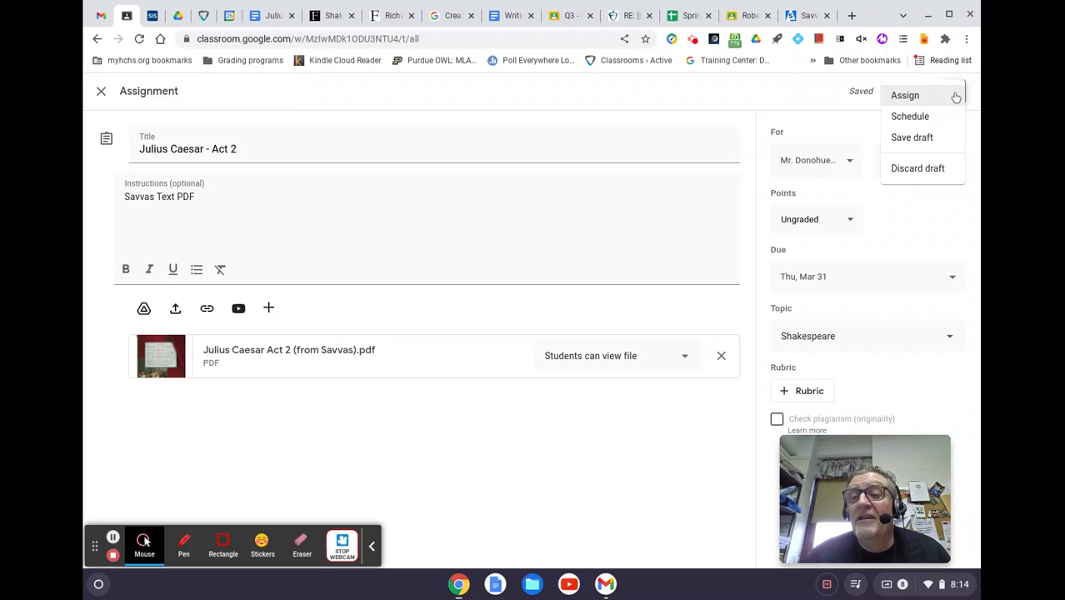
left_click(910, 117)
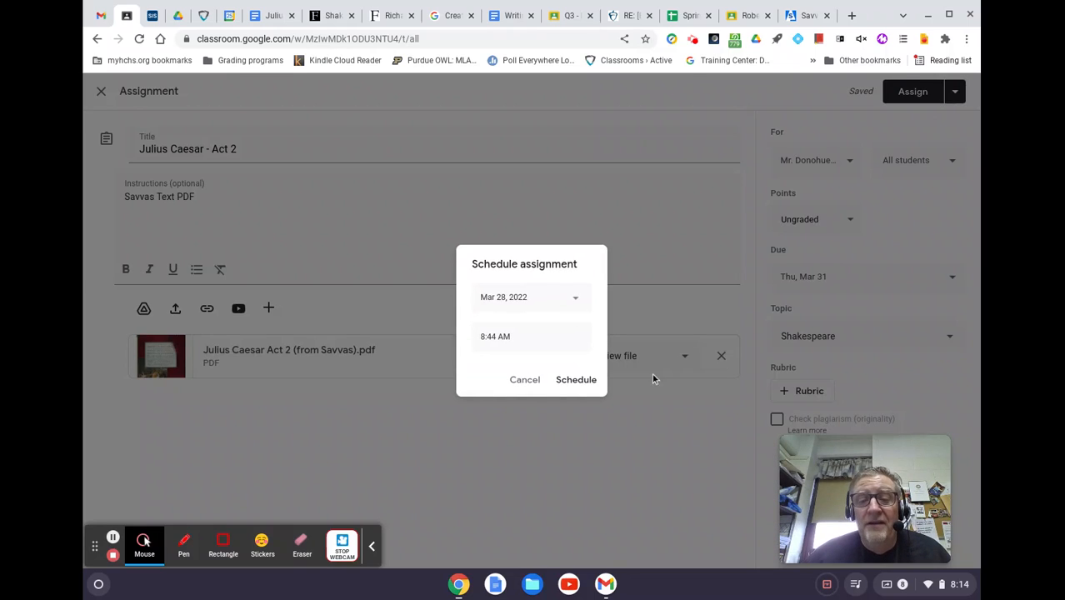
left_click(522, 379)
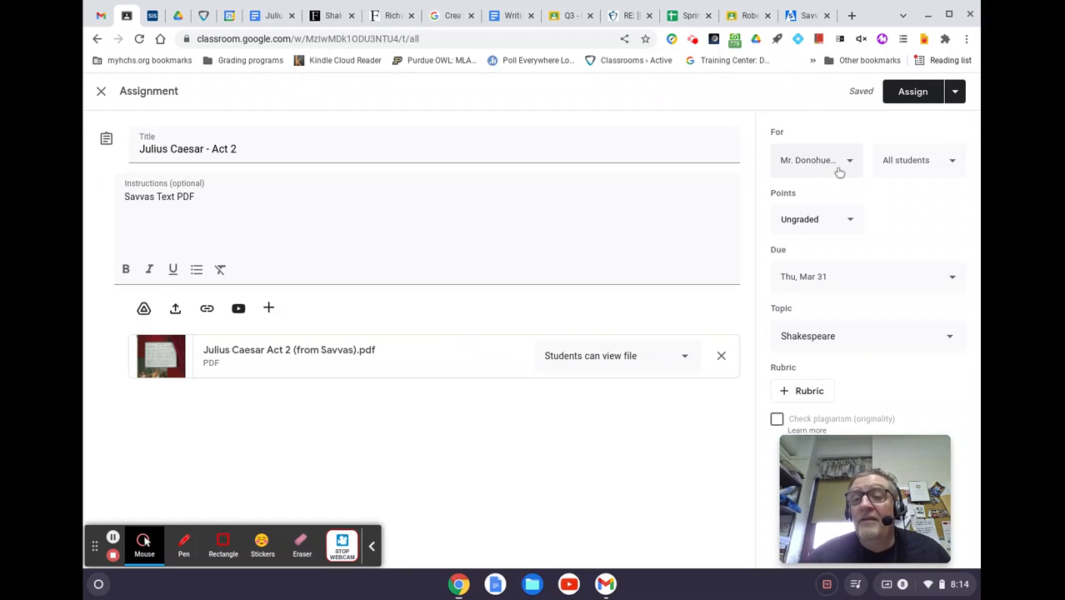
- Add the Period 8 sophomore English class as a recipient and open the scheduling settings for both classes
left_click(825, 164)
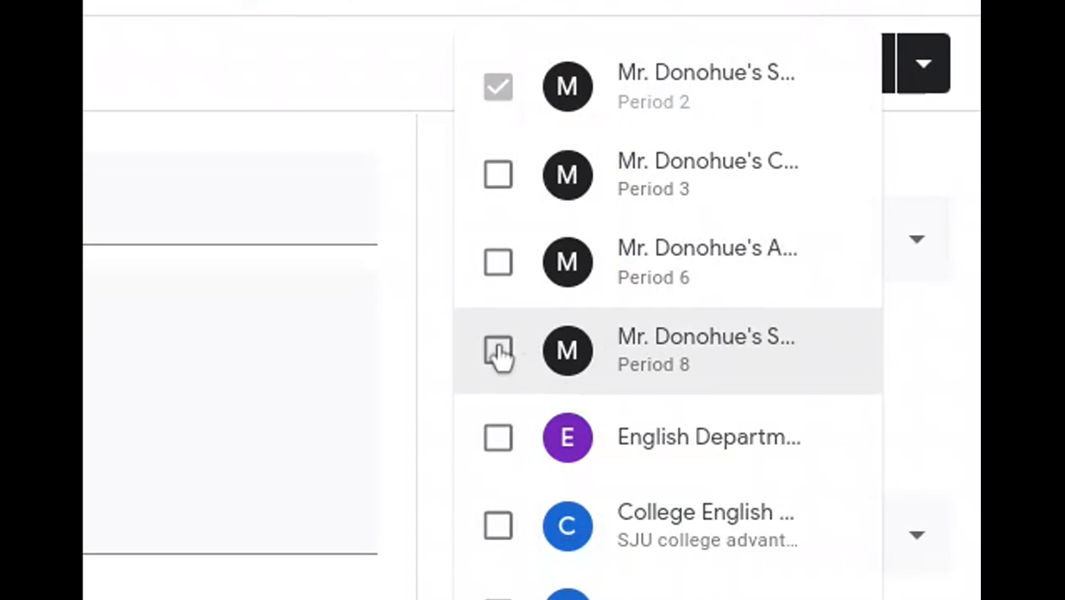
left_click(497, 352)
left_click(392, 483)
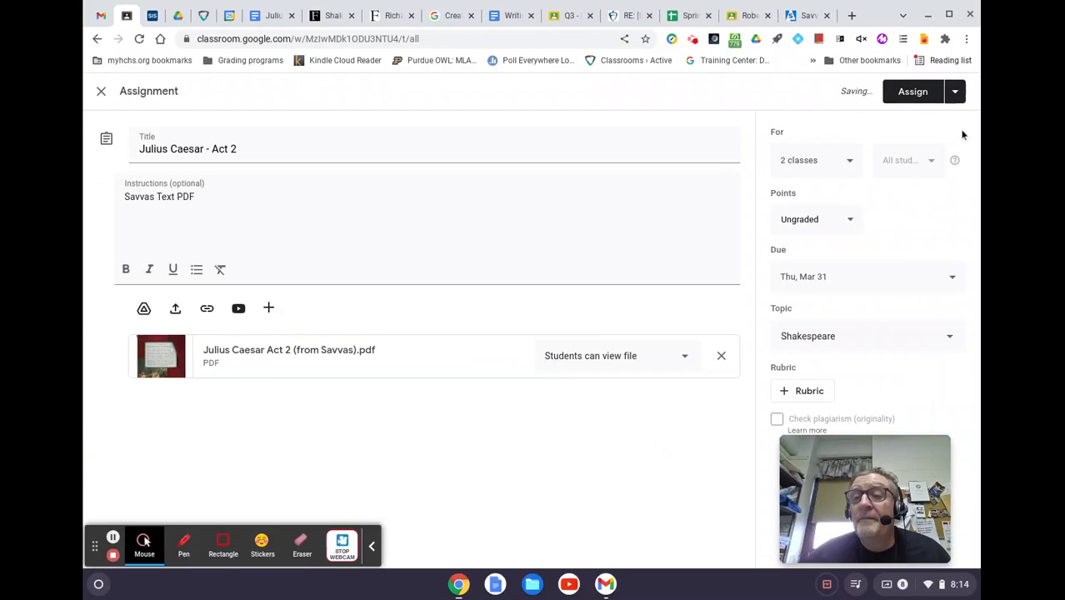
left_click(953, 95)
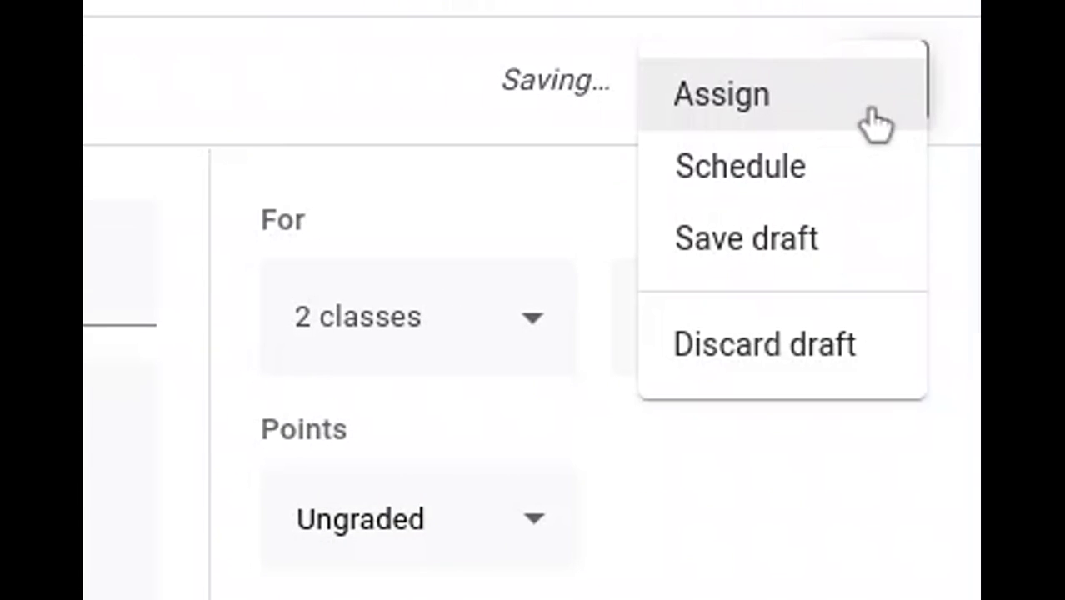
left_click(704, 200)
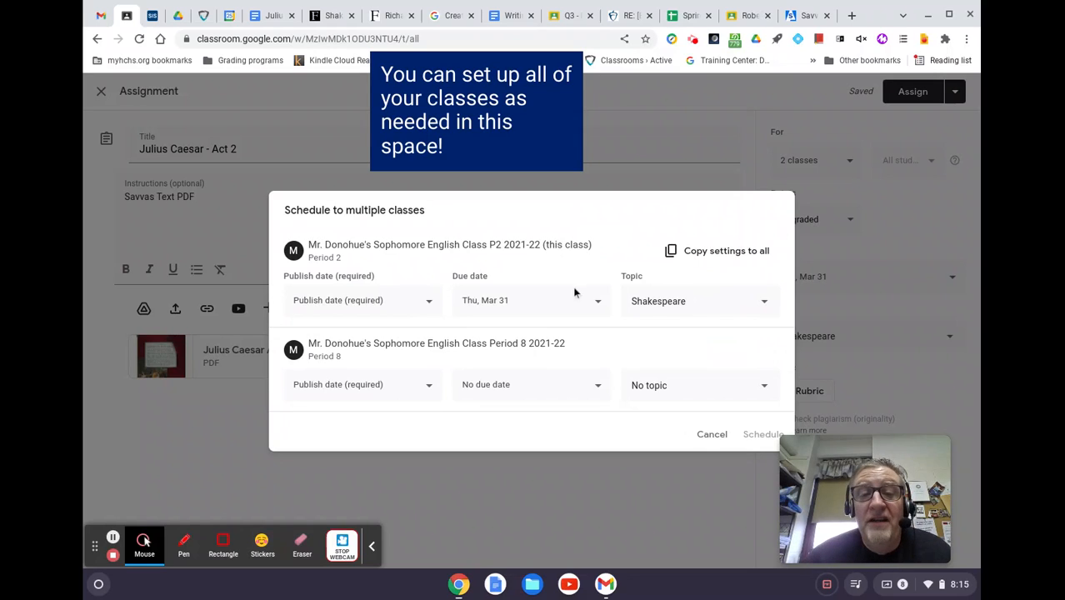
left_click(593, 311)
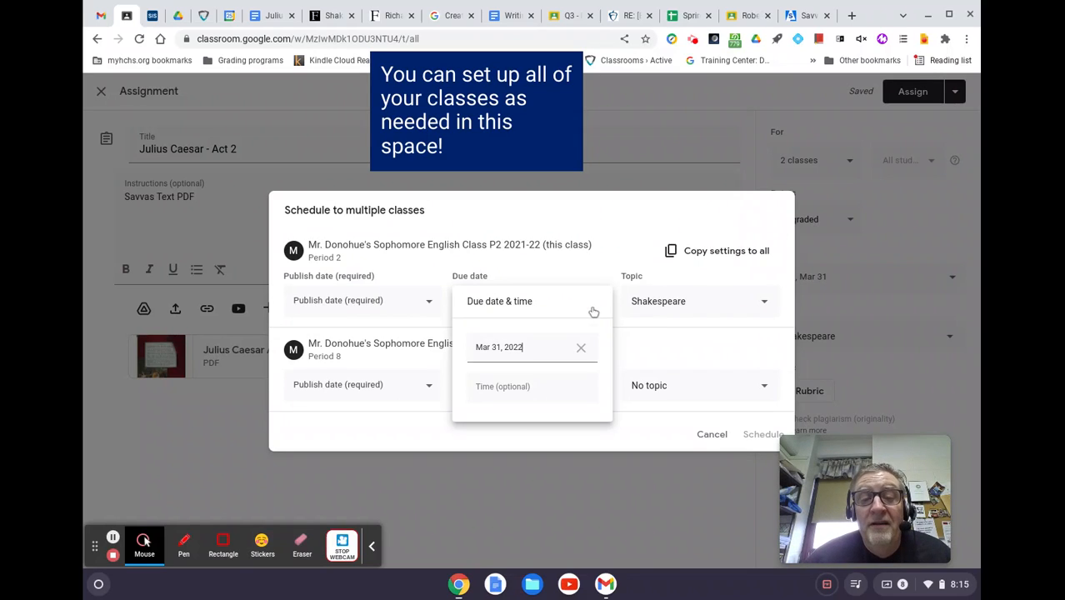
left_click(517, 357)
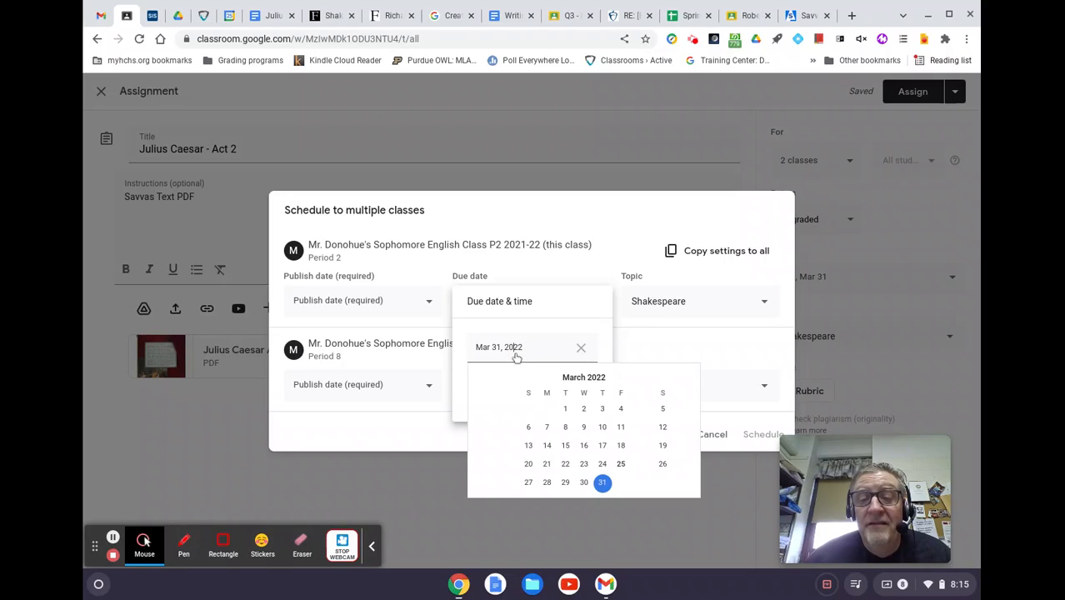
left_click(425, 430)
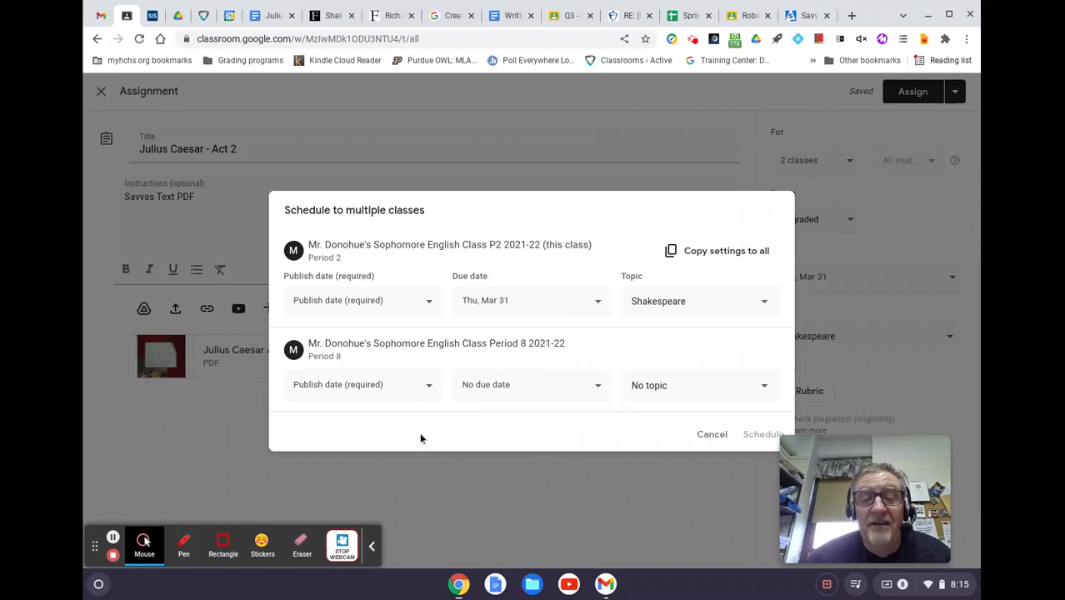
left_click(483, 390)
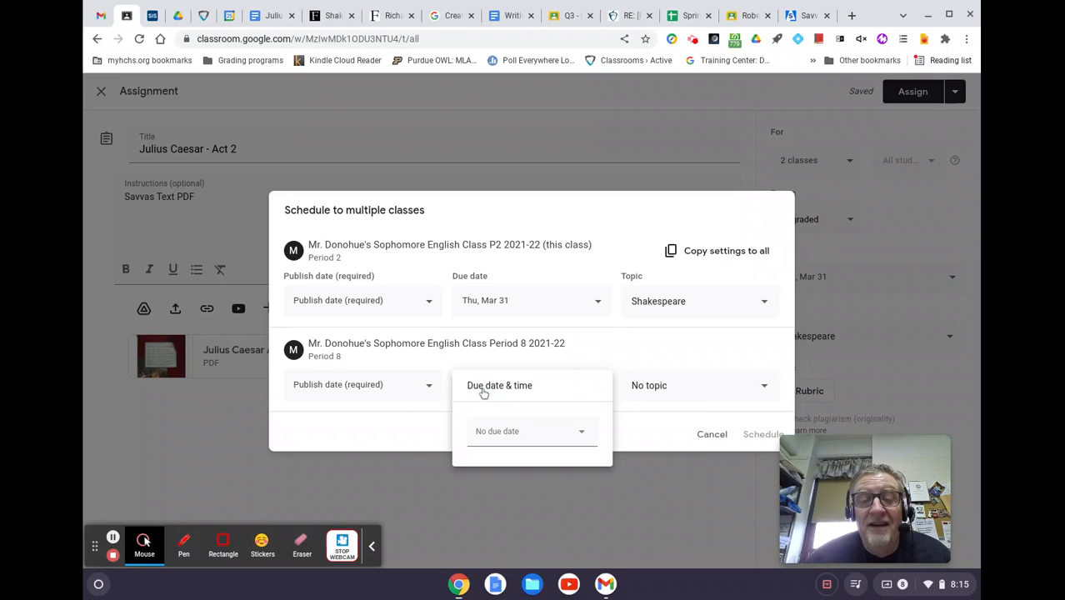
left_click(515, 300)
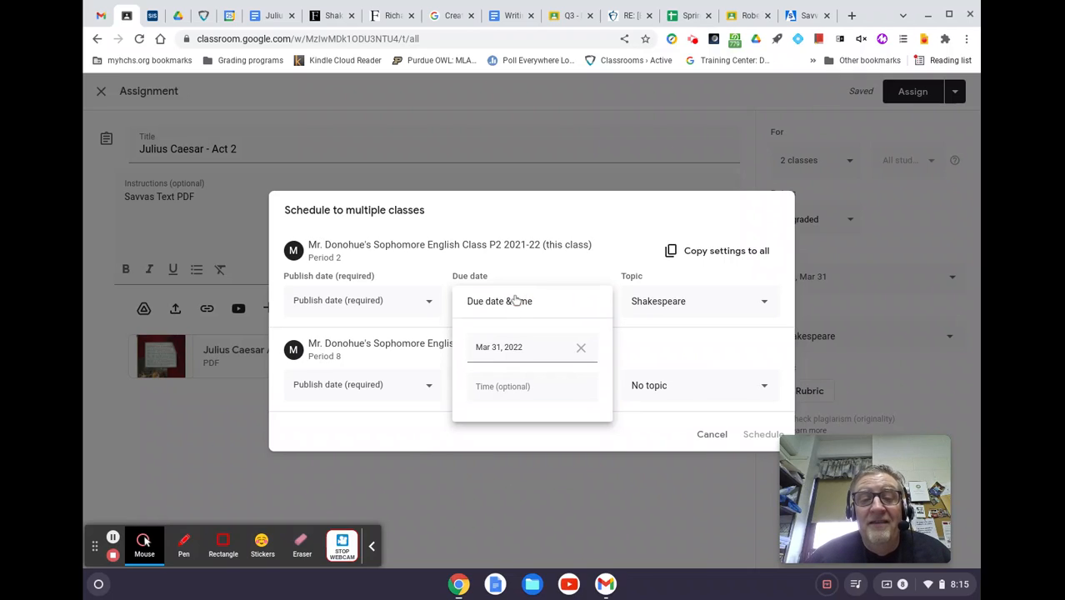
left_click(420, 438)
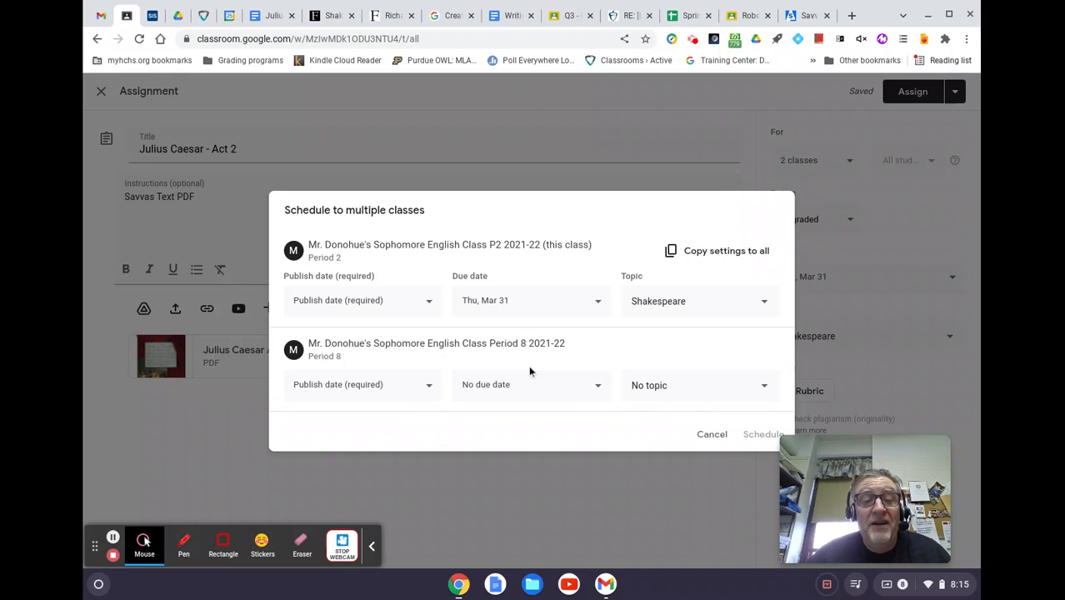
- Set the Period 2 class's publish date to Mar 25, 2022 at 8:44 AM
left_click(328, 304)
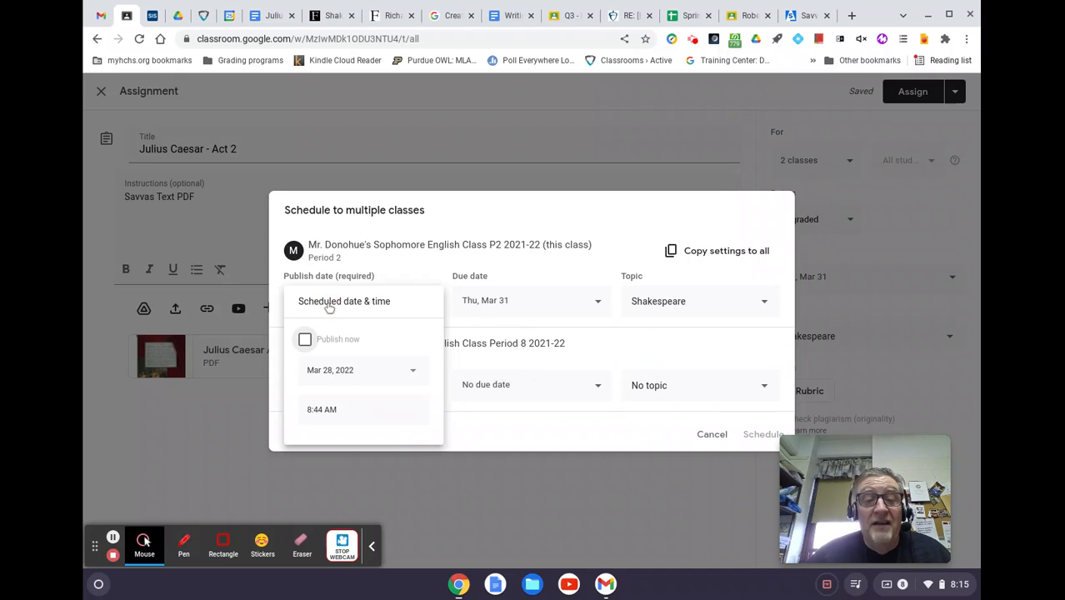
left_click(345, 374)
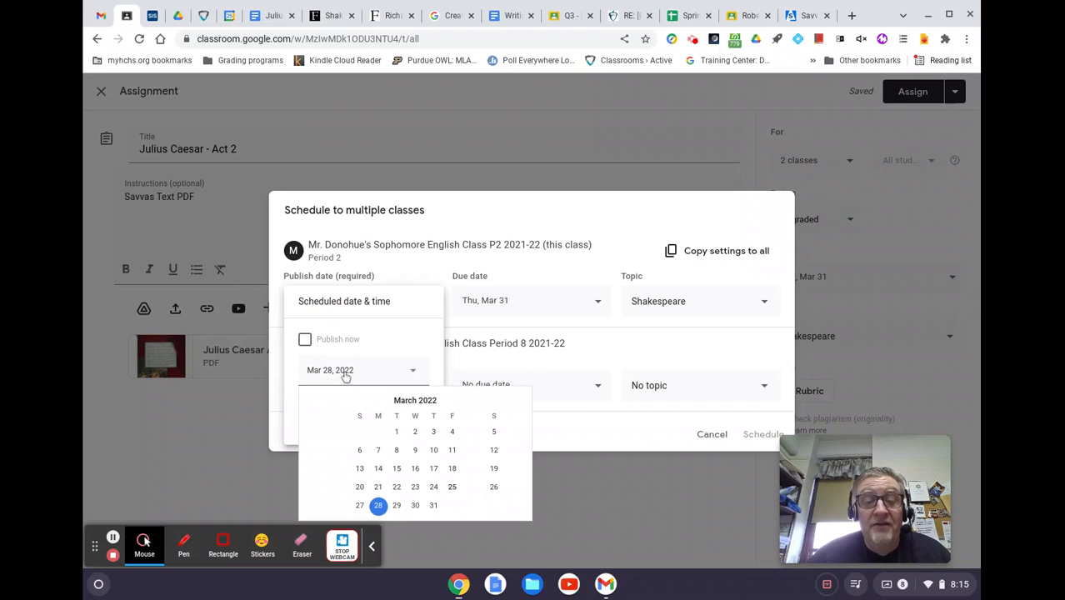
left_click(451, 488)
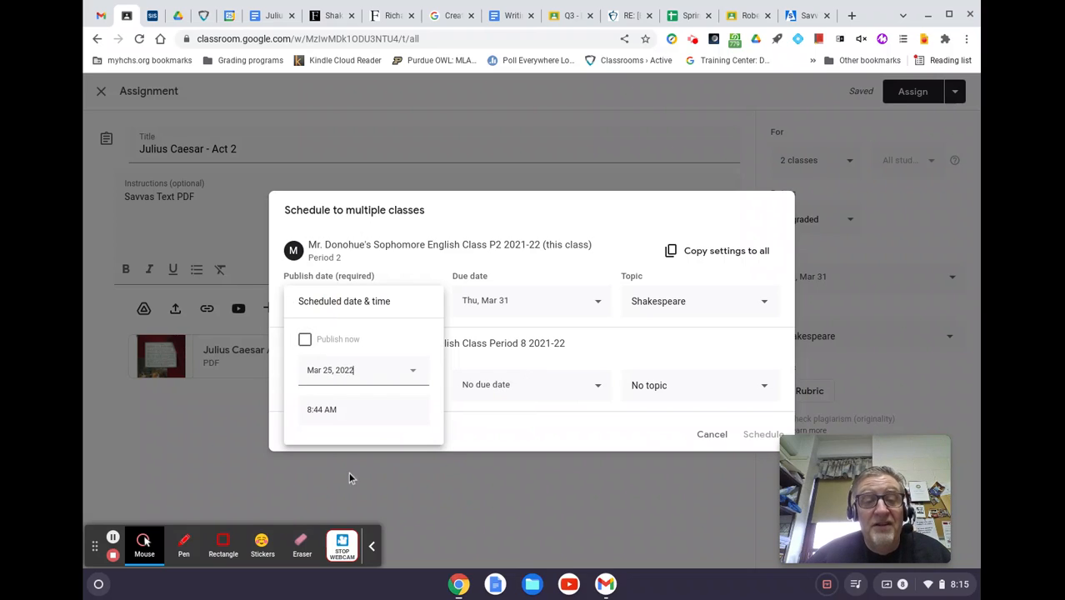
left_click(480, 444)
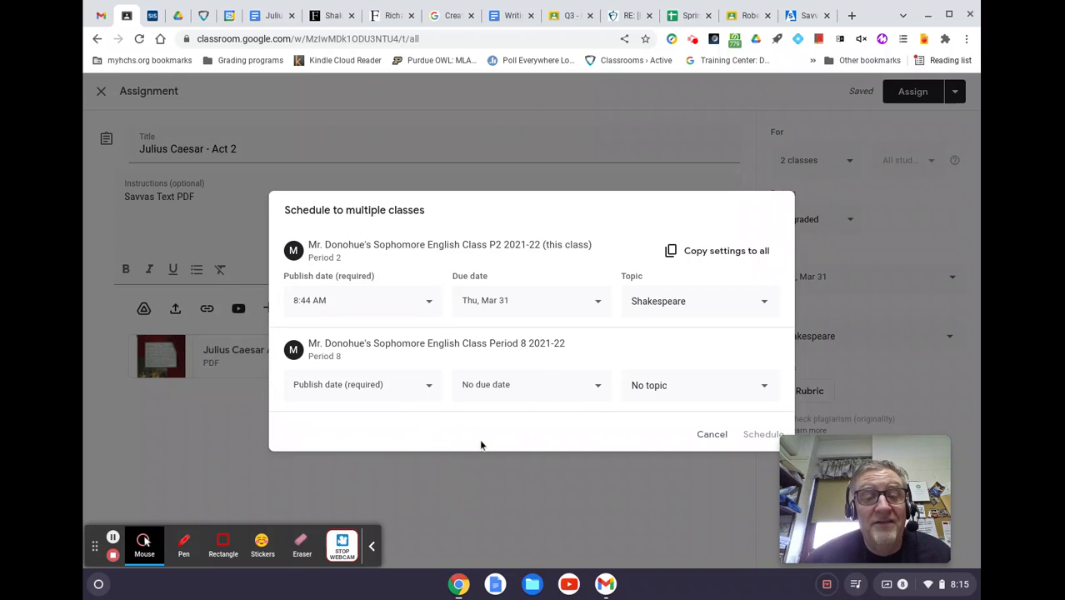
- Set Period 8 to publish on Mar 28, 2022 at 1:05 PM under the Shakespeare topic, and schedule the assignment
left_click(357, 395)
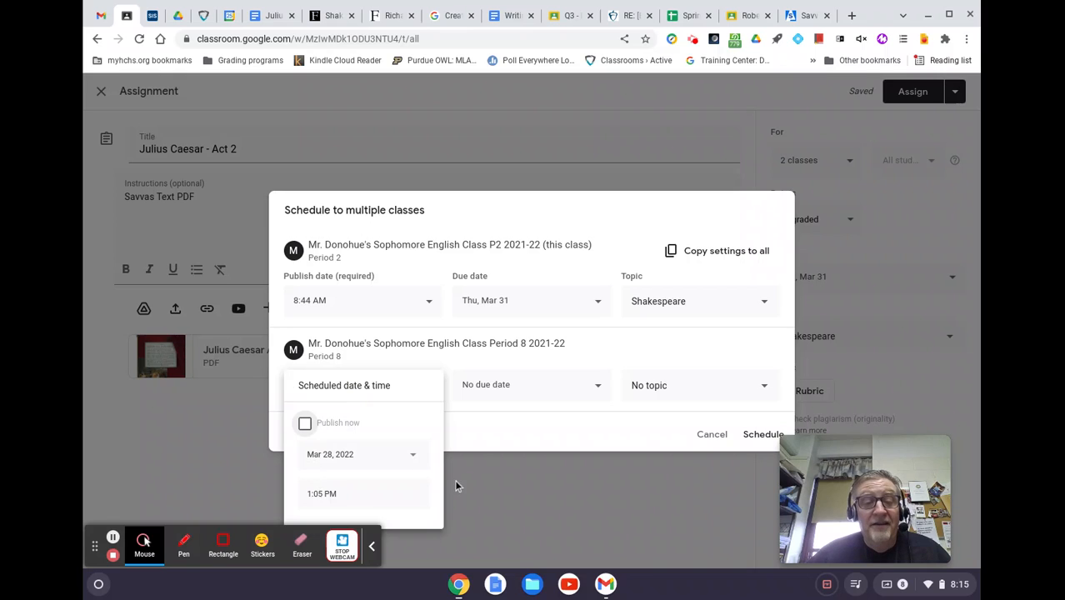
left_click(479, 494)
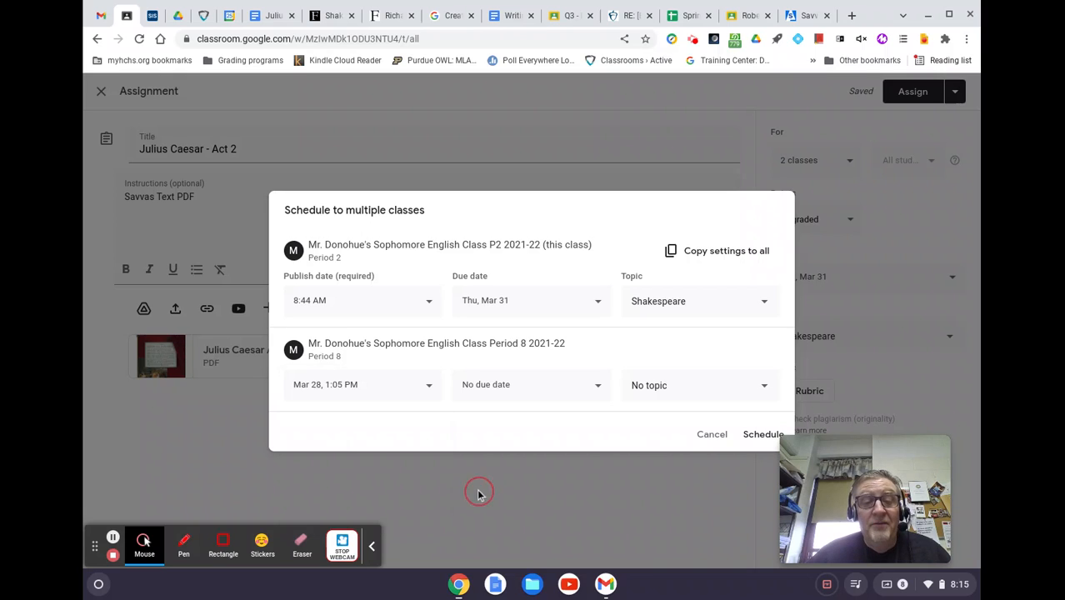
left_click(647, 384)
scroll(646, 387, "down", 1)
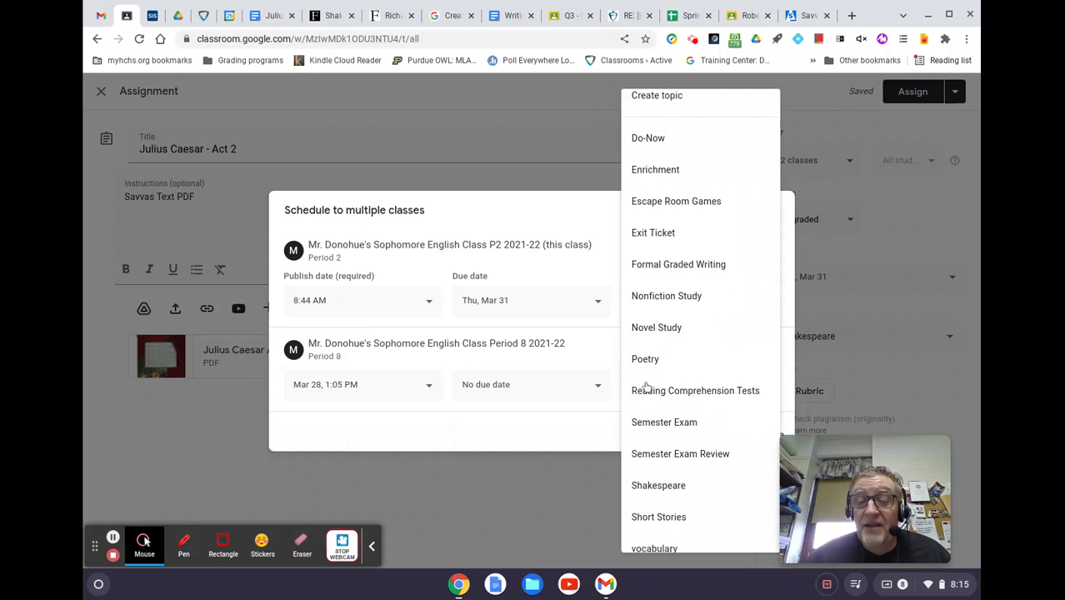
left_click(640, 485)
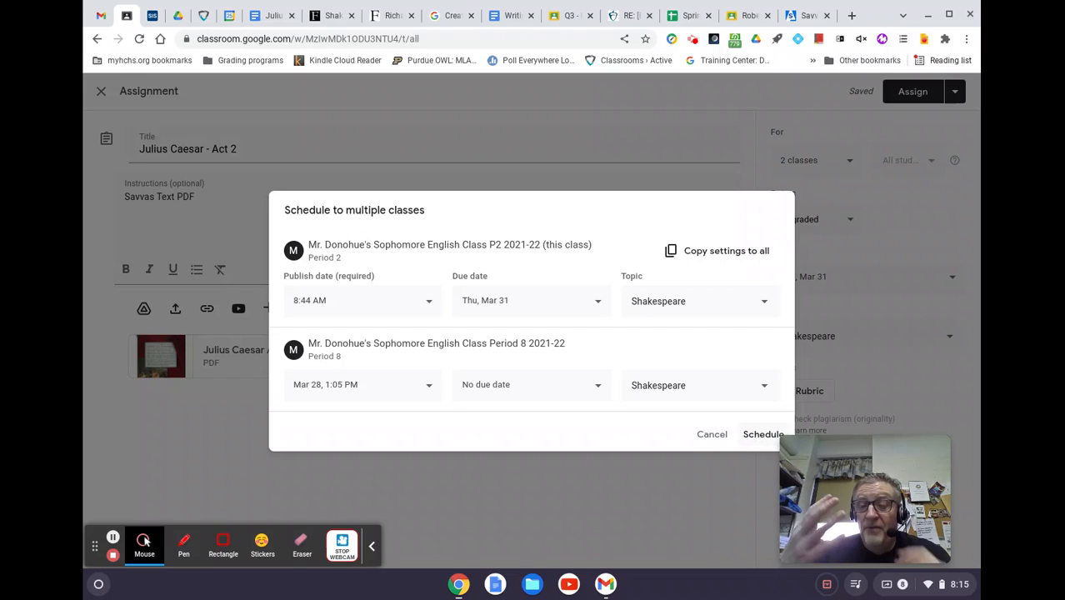
left_click(759, 435)
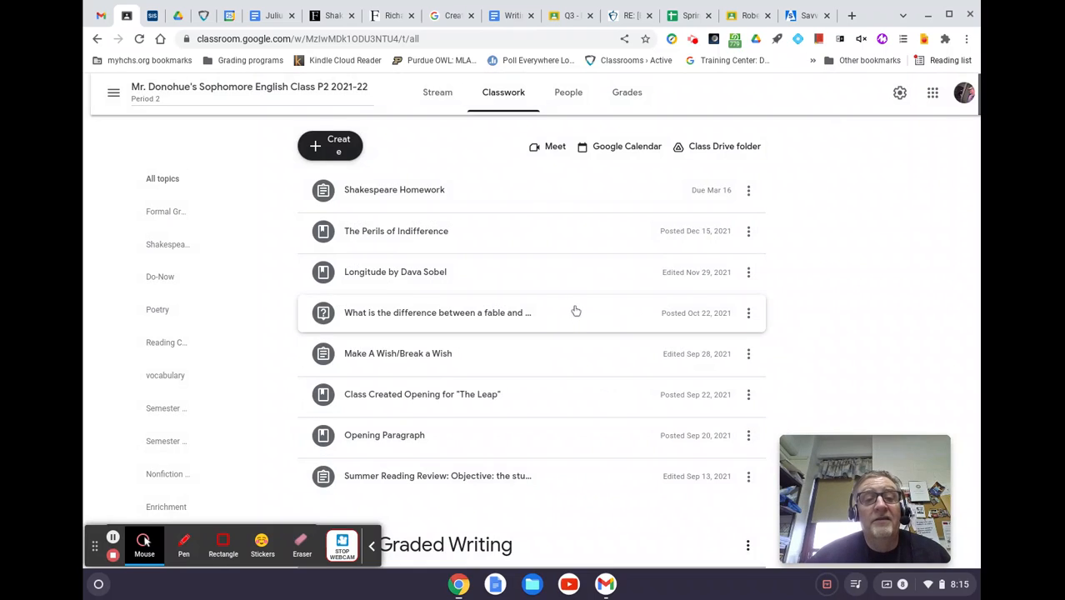
- Check the scheduled Julius Caesar - Act 2 entry under the Shakespeare topic in the Period 2 and Period 8 classes
scroll(575, 311, "down", 15)
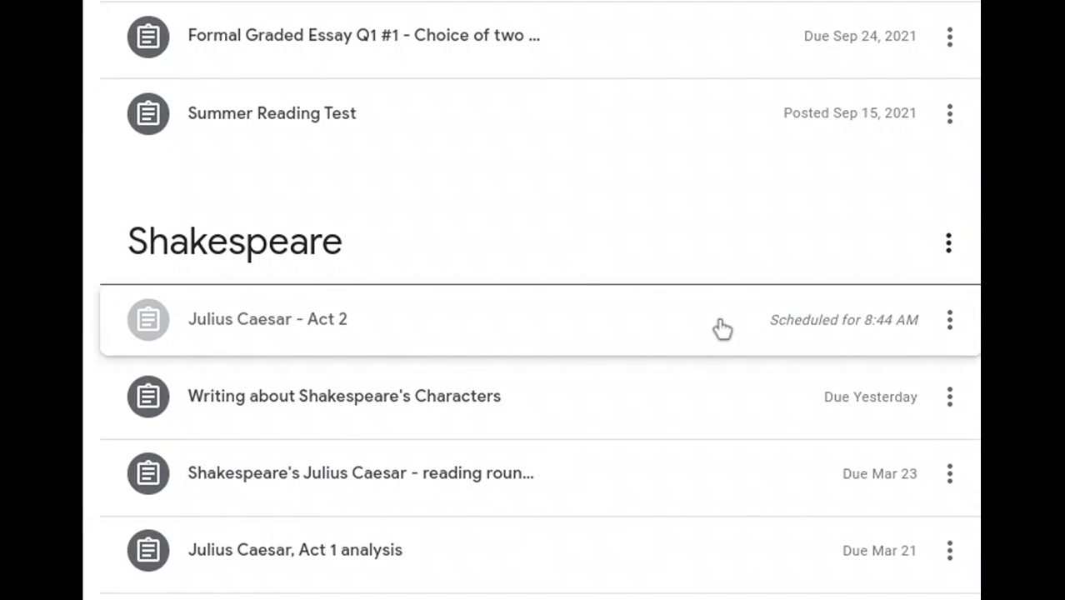
left_click(111, 93)
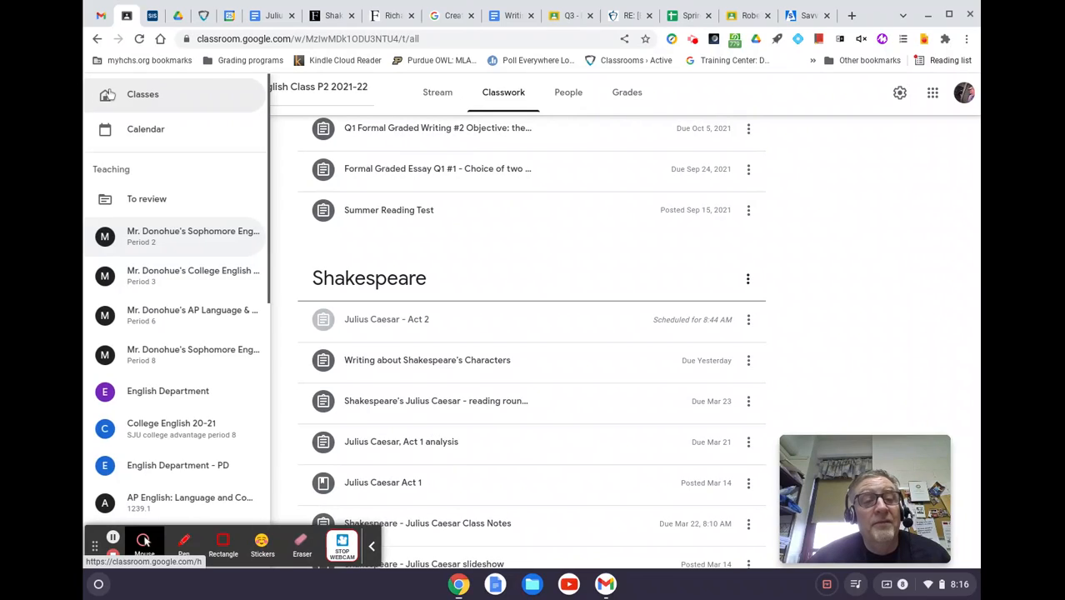
left_click(164, 360)
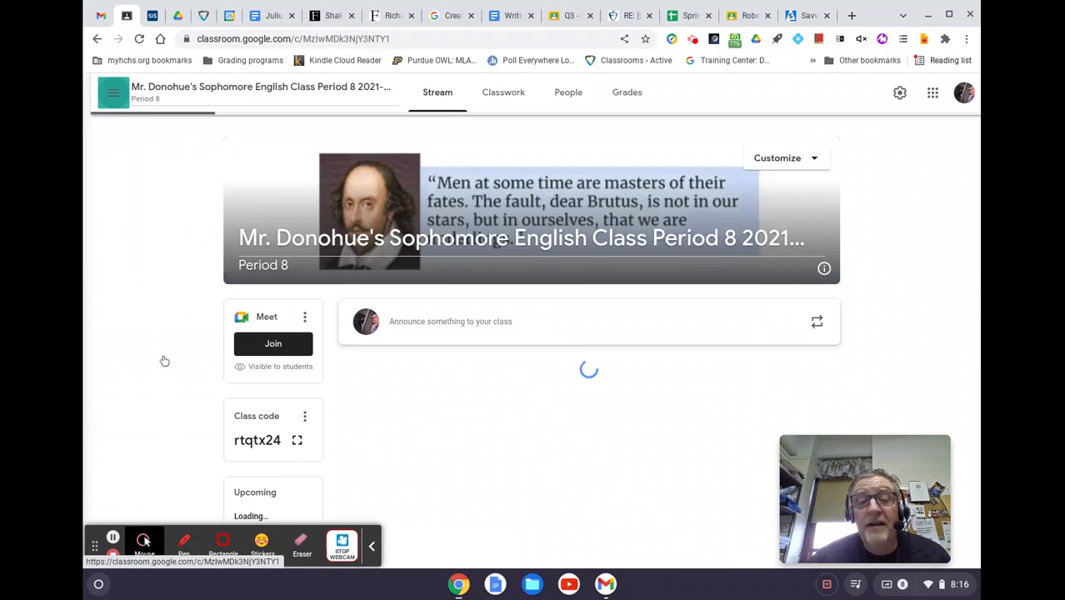
left_click(525, 93)
scroll(585, 254, "down", 7)
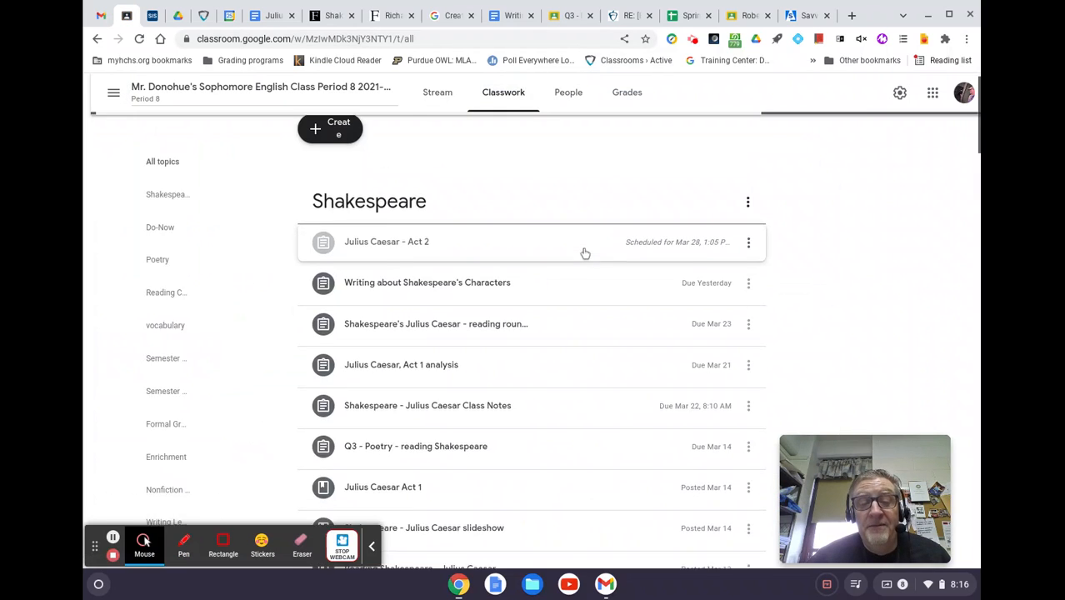
scroll(531, 341, "down", 12)
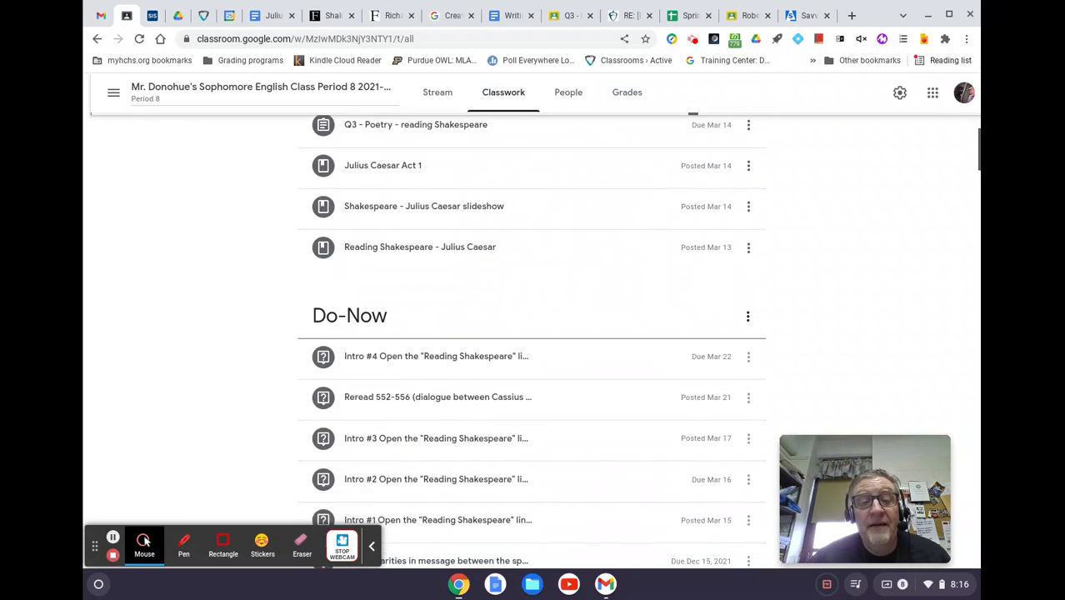
scroll(531, 341, "up", 15)
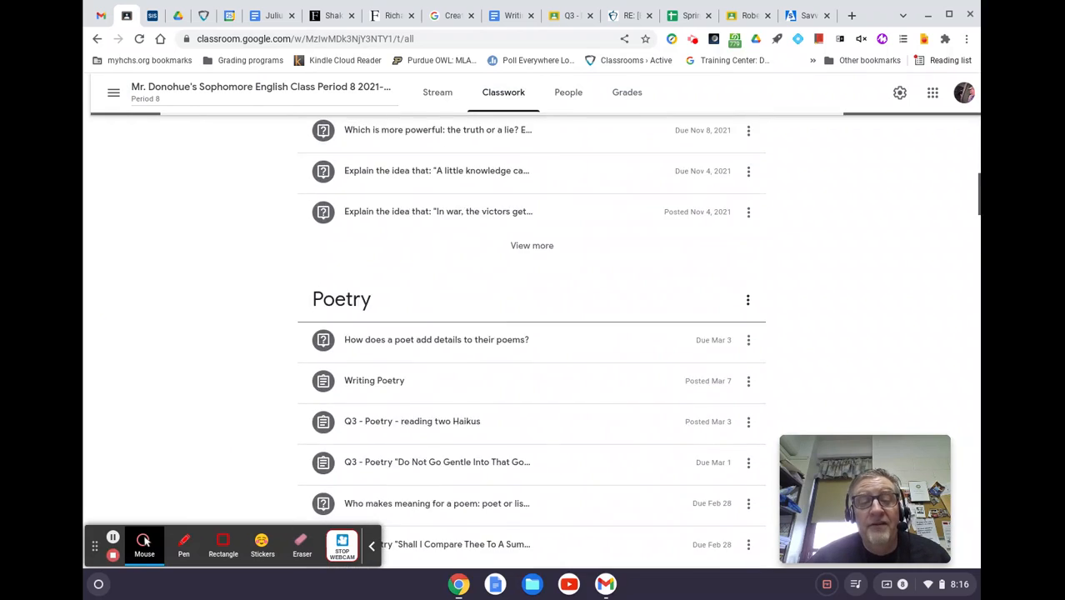
scroll(536, 249, "up", 1)
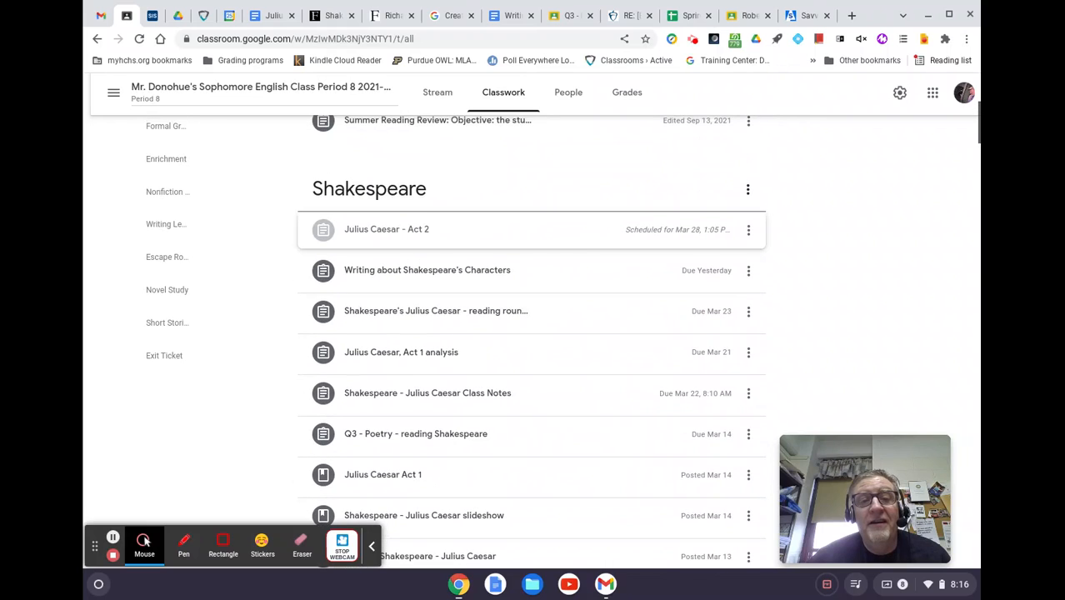